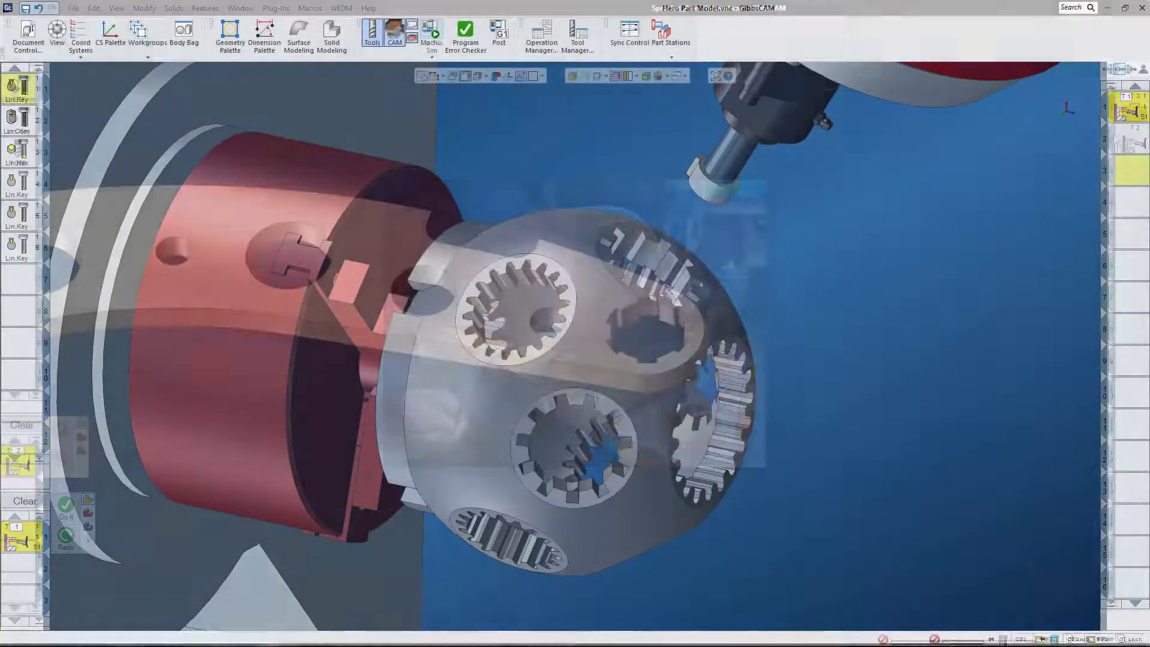
{"action": "scroll", "coordinate": [666, 328], "scroll_direction": "up", "scroll_amount": 4}
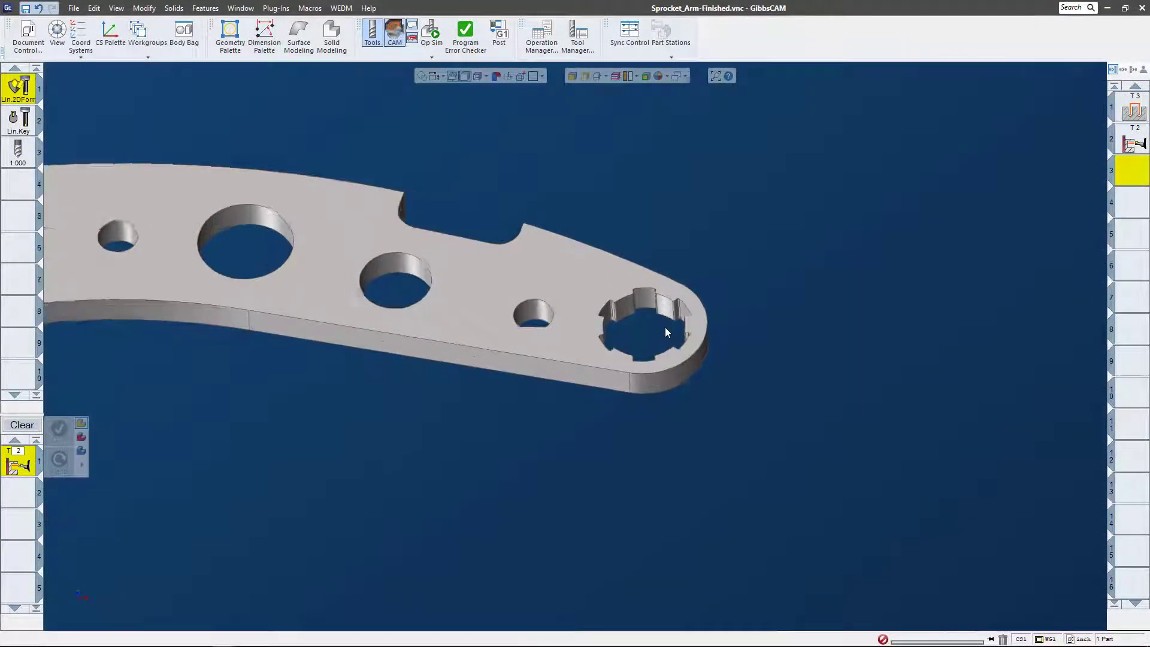
{"action": "middle_click_drag", "start_coordinate": [642, 285], "coordinate": [635, 491]}
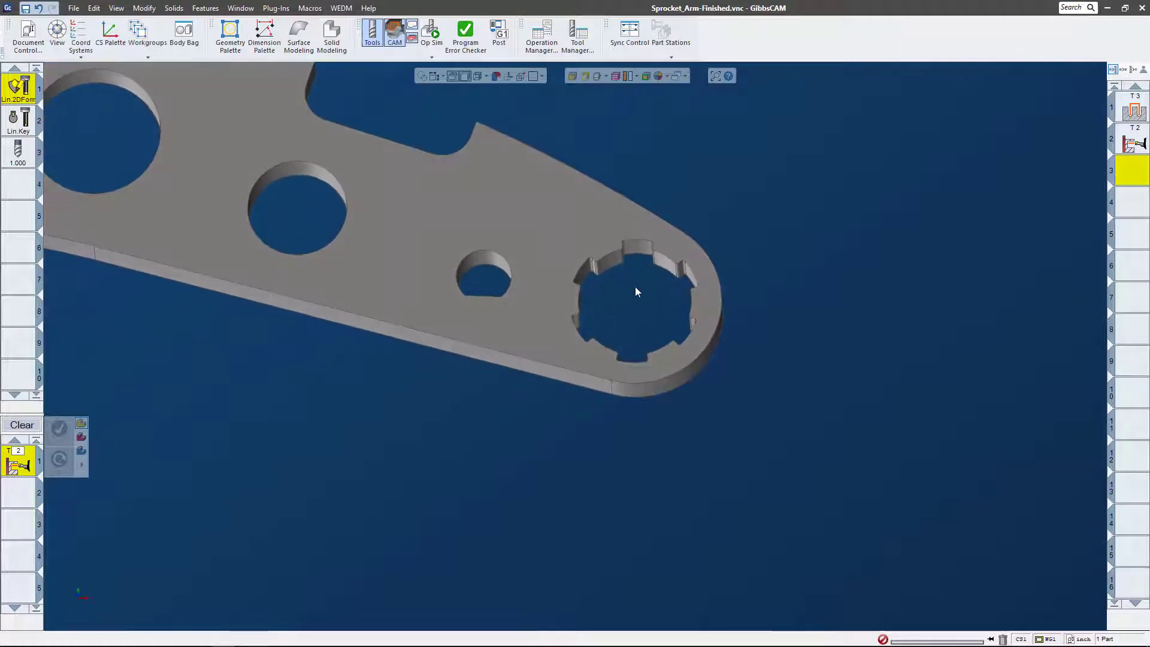
{"action": "middle_click_drag", "start_coordinate": [636, 287], "coordinate": [635, 224]}
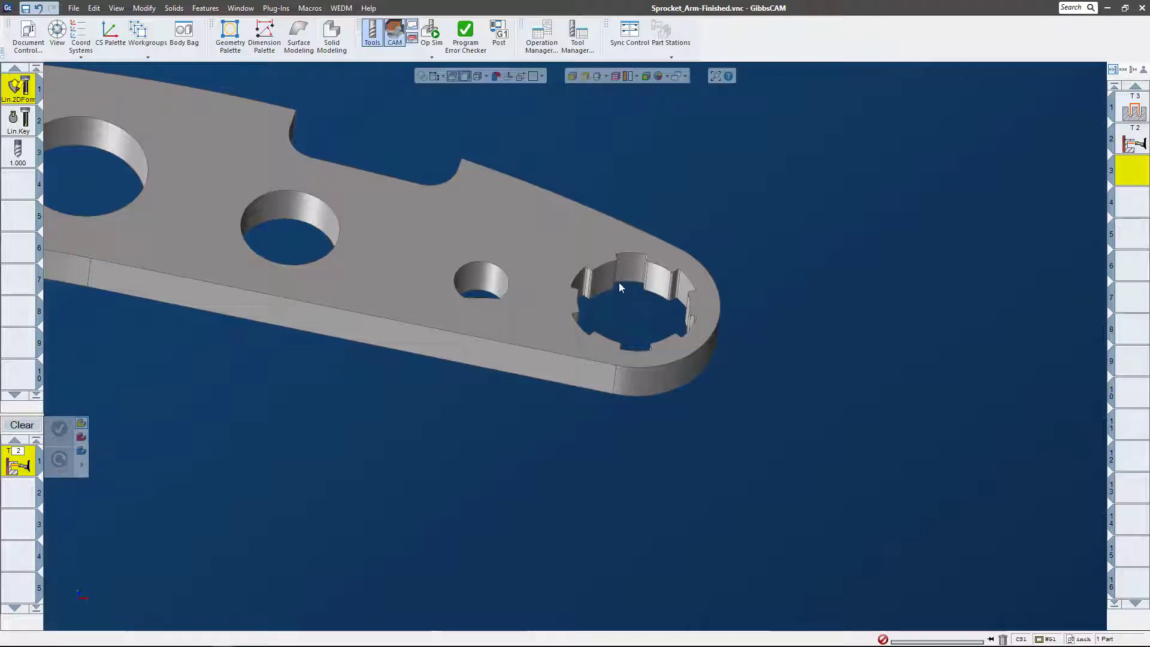
{"action": "middle_click_drag", "start_coordinate": [607, 260], "coordinate": [590, 402]}
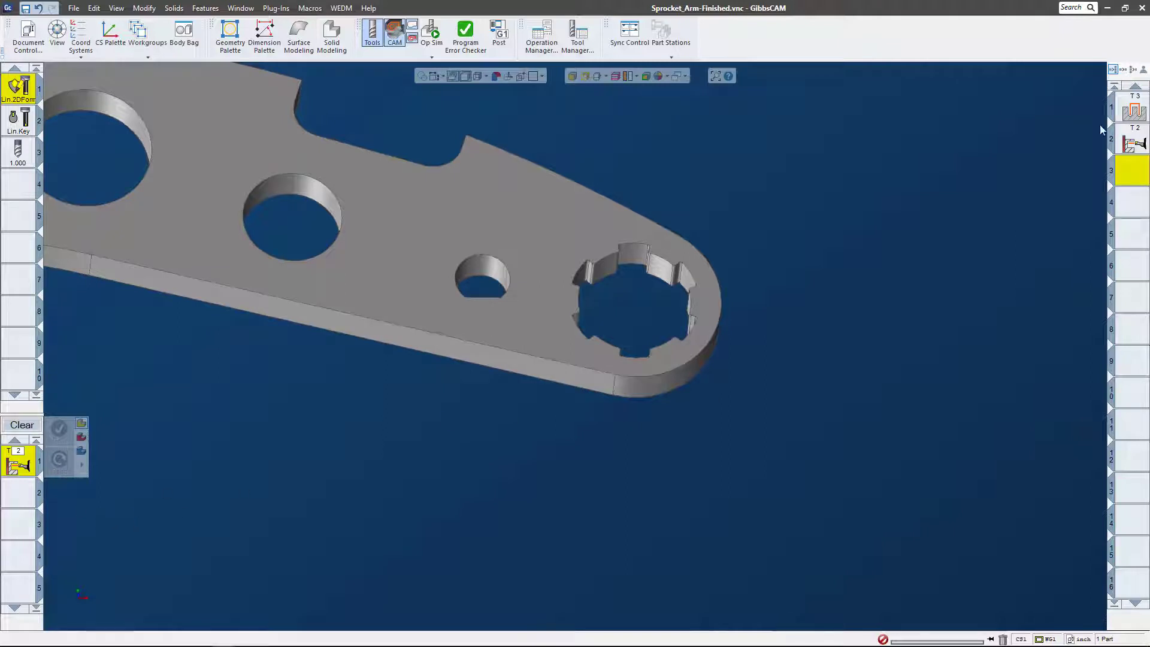
- Add a Linear Broaching process in the second process slot
{"action": "left_click", "coordinate": [25, 495]}
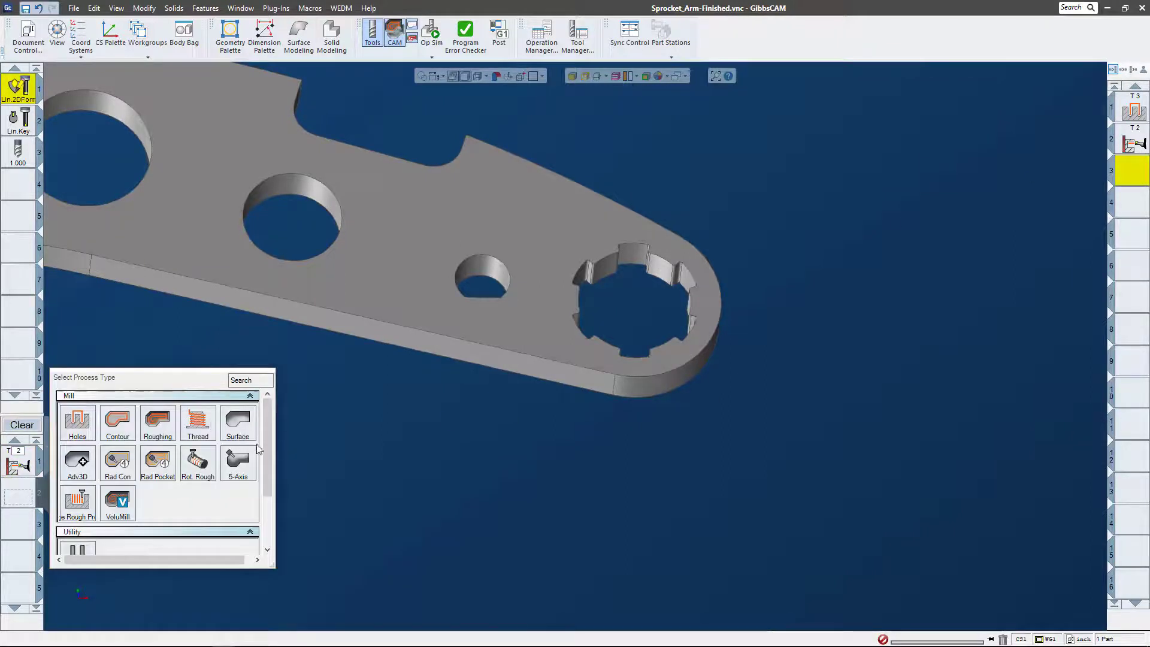
{"action": "scroll", "coordinate": [259, 449], "scroll_direction": "down", "scroll_amount": 2}
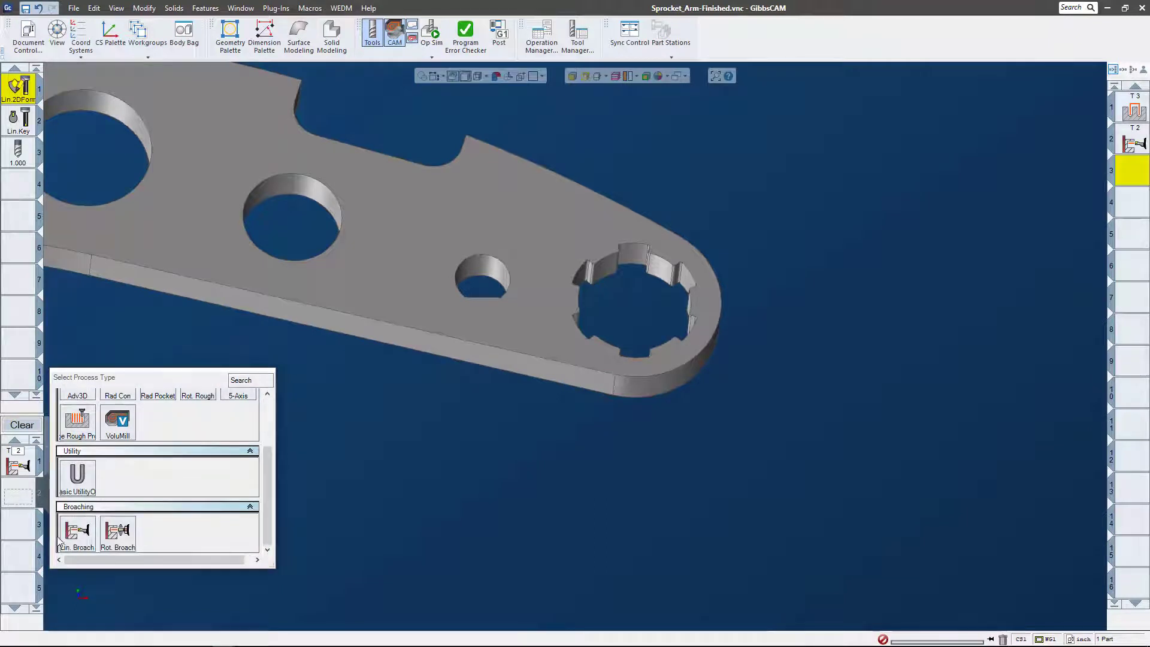
{"action": "left_click", "coordinate": [72, 533]}
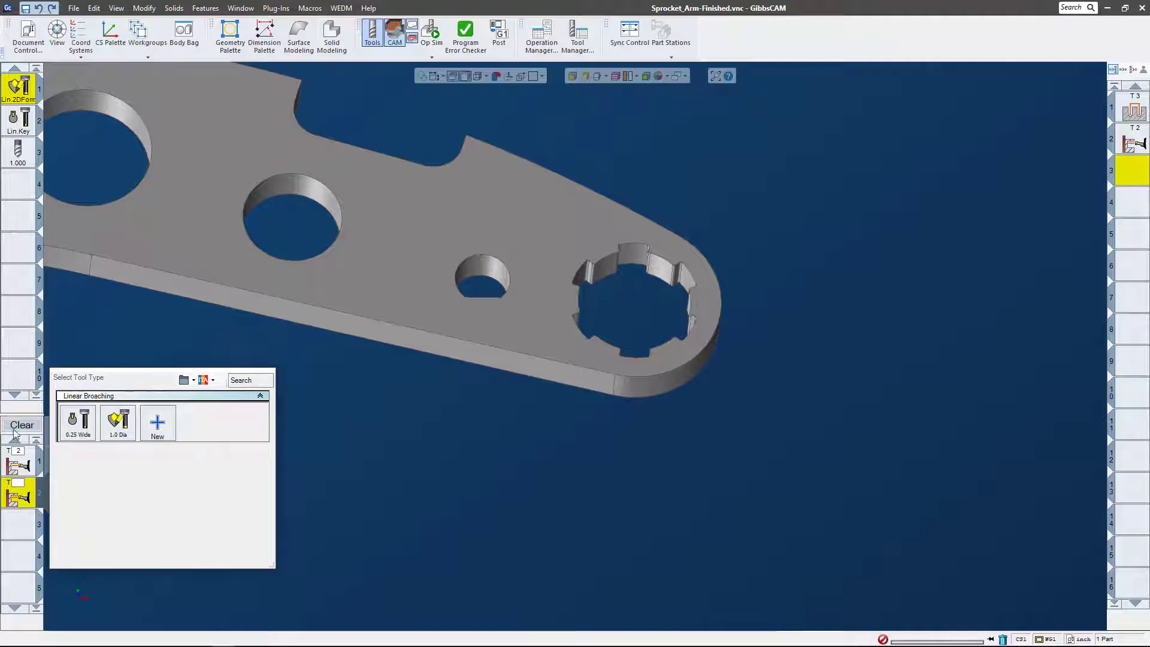
- Open the existing Linear Broaching process and review its T Dimension, Stock, Clear Amount, step, stepover and Multiple Orientations settings
{"action": "double_click", "coordinate": [23, 468]}
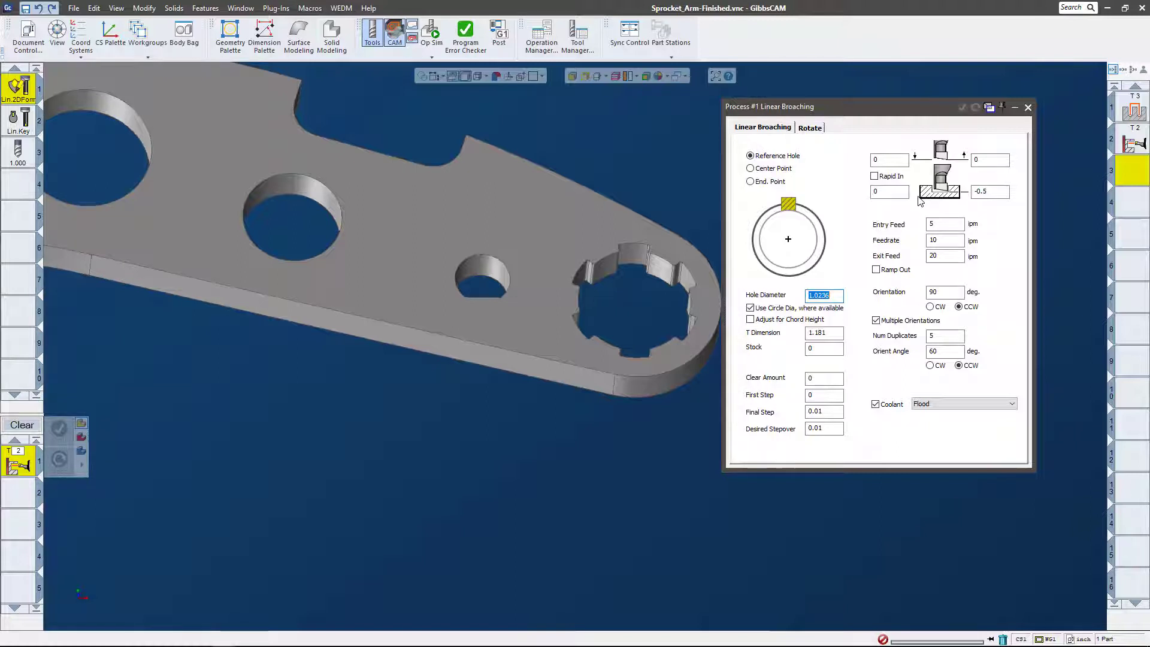
{"action": "left_click", "coordinate": [877, 321]}
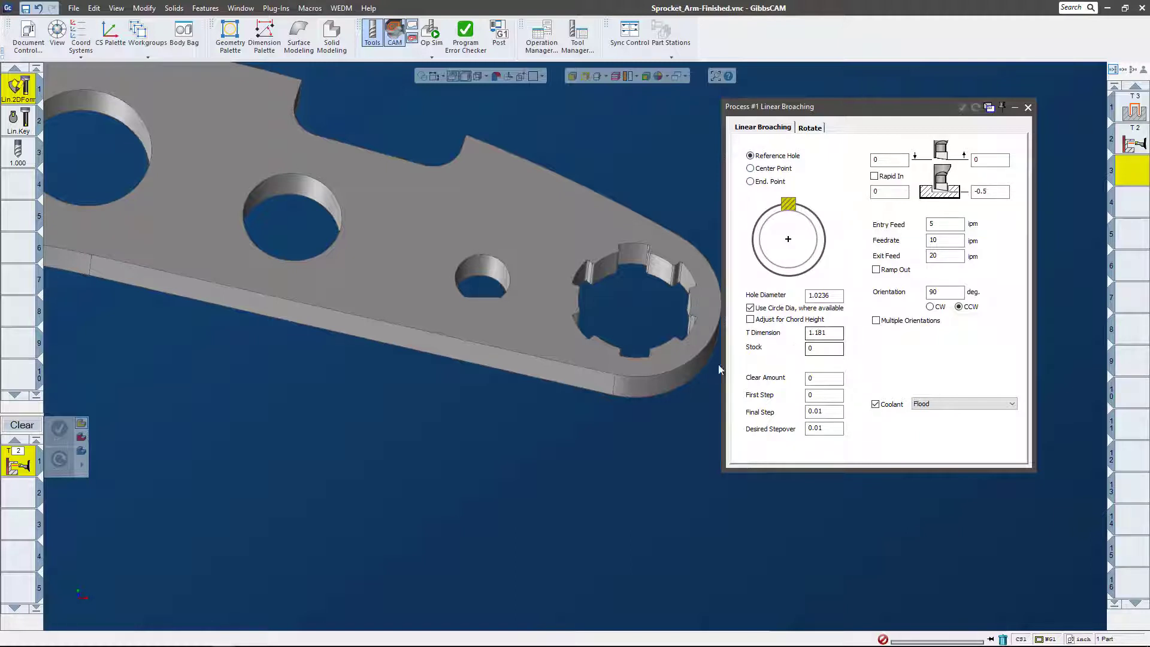
{"action": "left_click", "coordinate": [827, 411]}
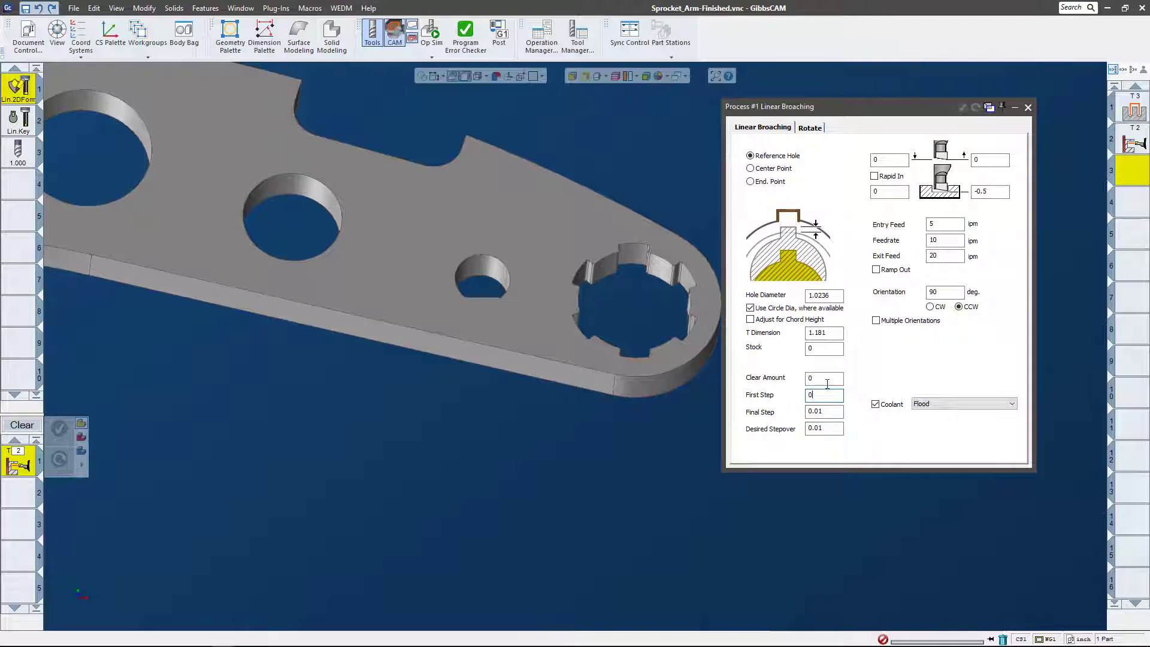
{"action": "left_click", "coordinate": [826, 381]}
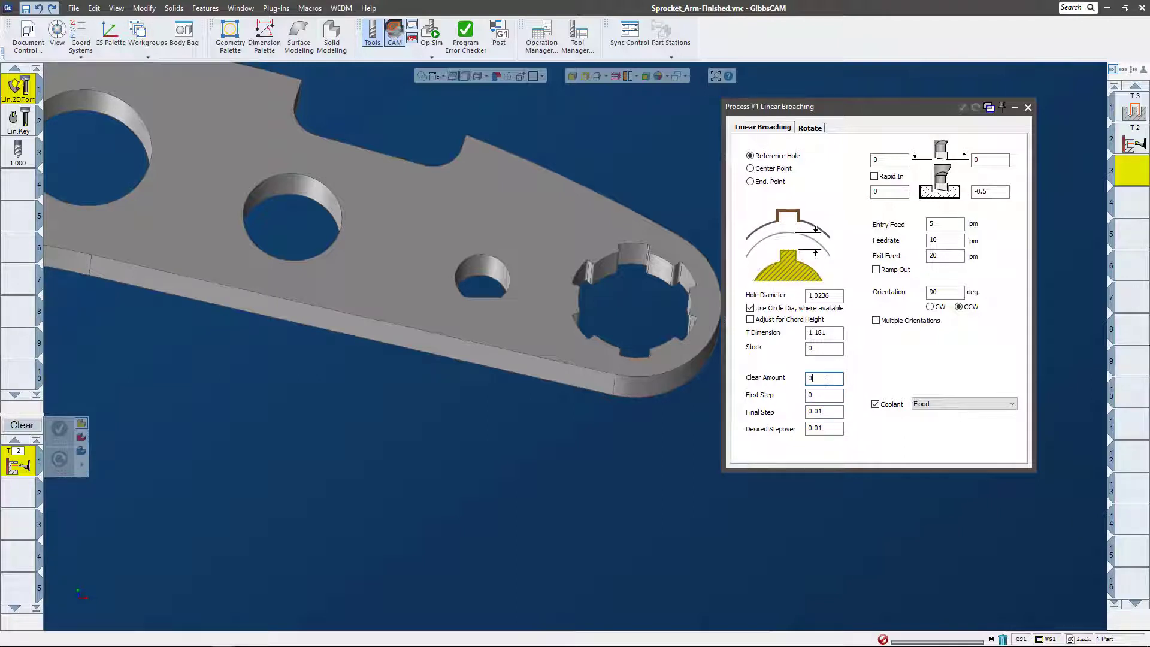
{"action": "left_click", "coordinate": [831, 334]}
{"action": "left_click", "coordinate": [834, 352]}
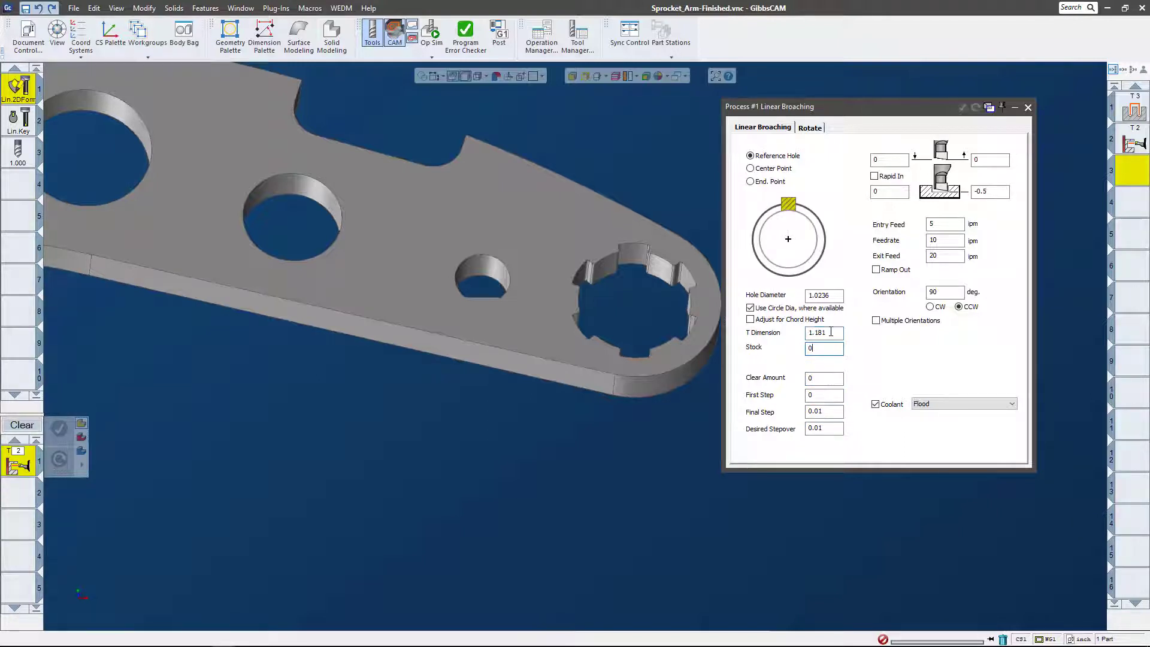
{"action": "left_click", "coordinate": [829, 379]}
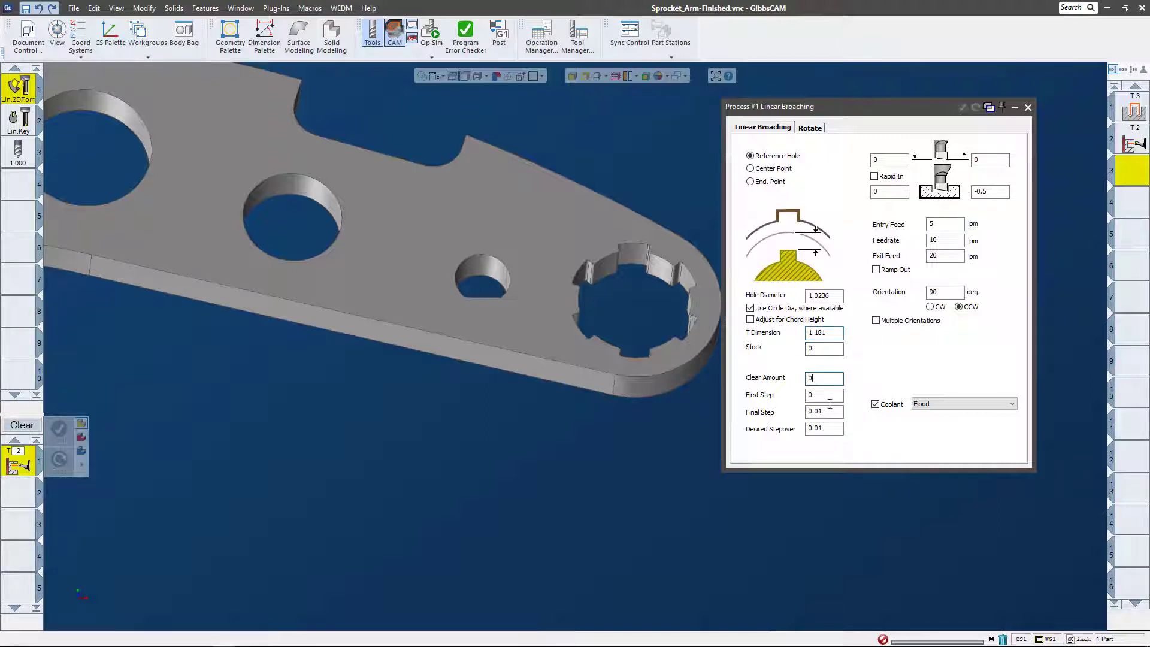
{"action": "left_click", "coordinate": [830, 395]}
{"action": "left_click", "coordinate": [830, 412]}
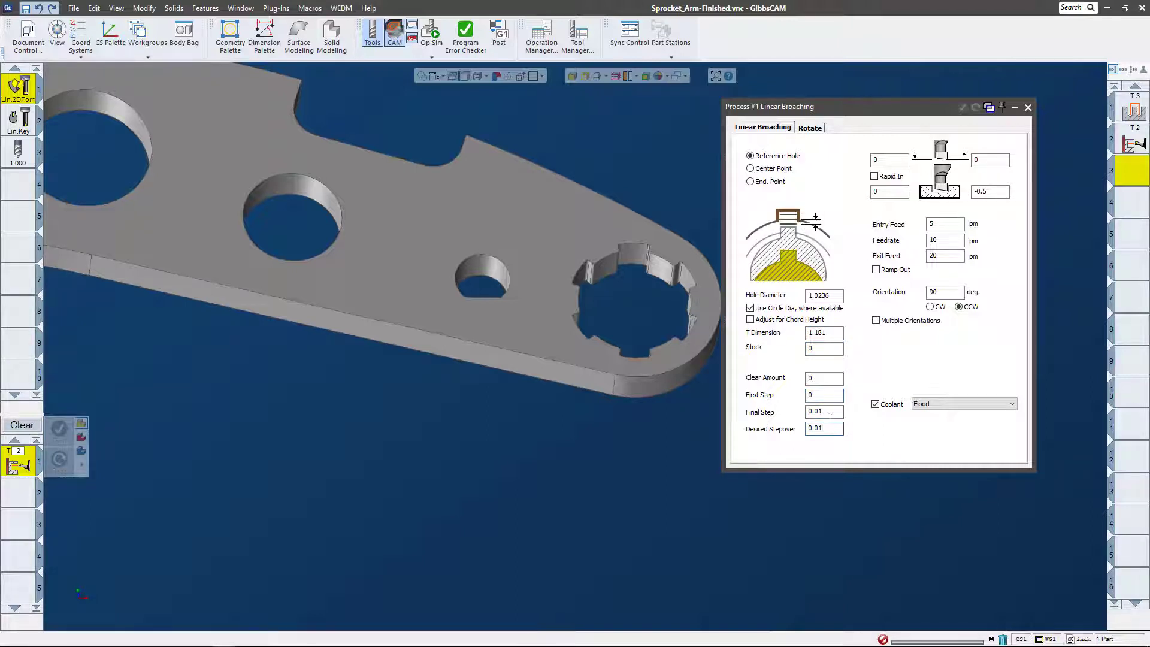
{"action": "left_click", "coordinate": [830, 396]}
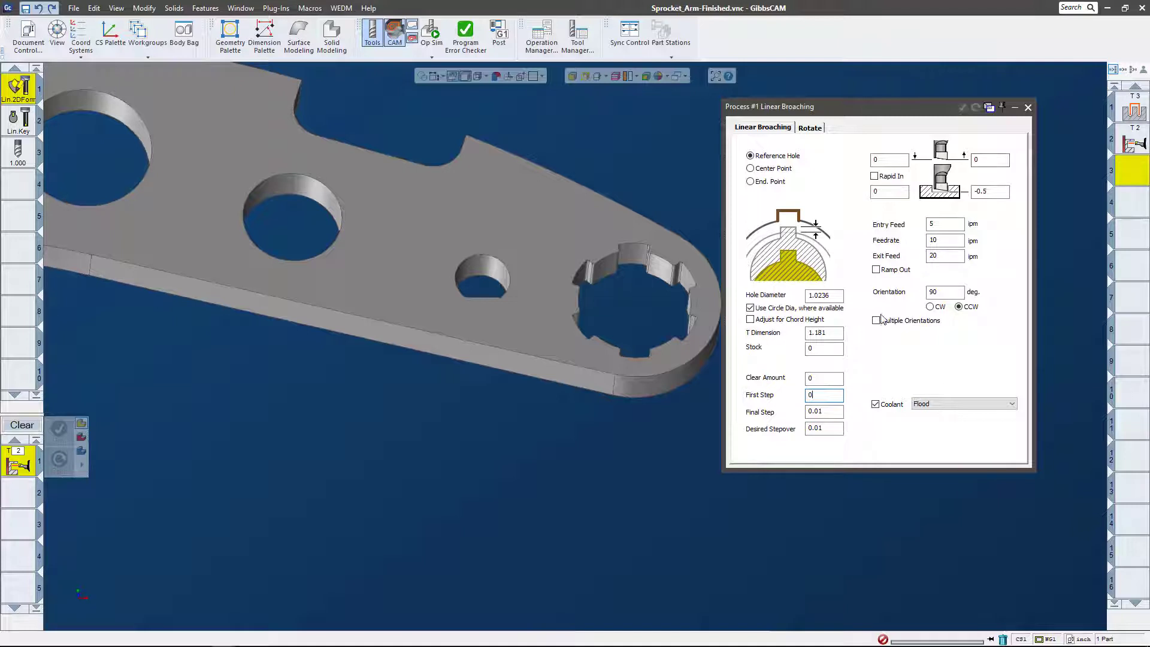
{"action": "left_click", "coordinate": [876, 322]}
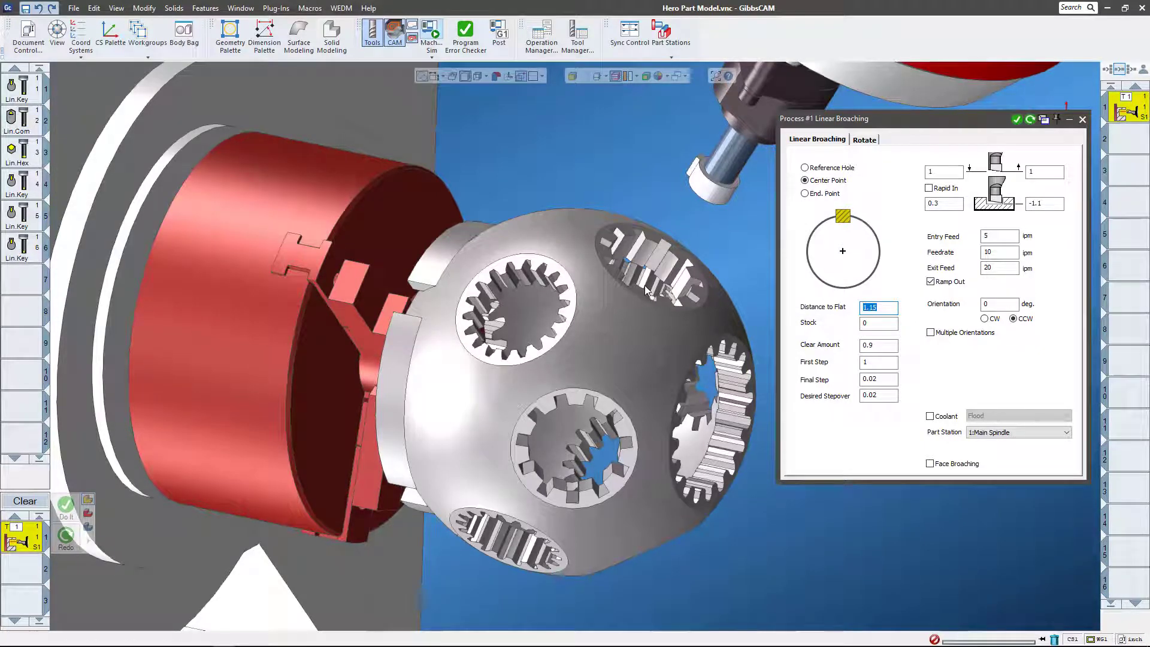
- Switch the simulation to Tool Sim and examine the linear broaching toolpath in the spherical part's bore
{"action": "left_click", "coordinate": [432, 57]}
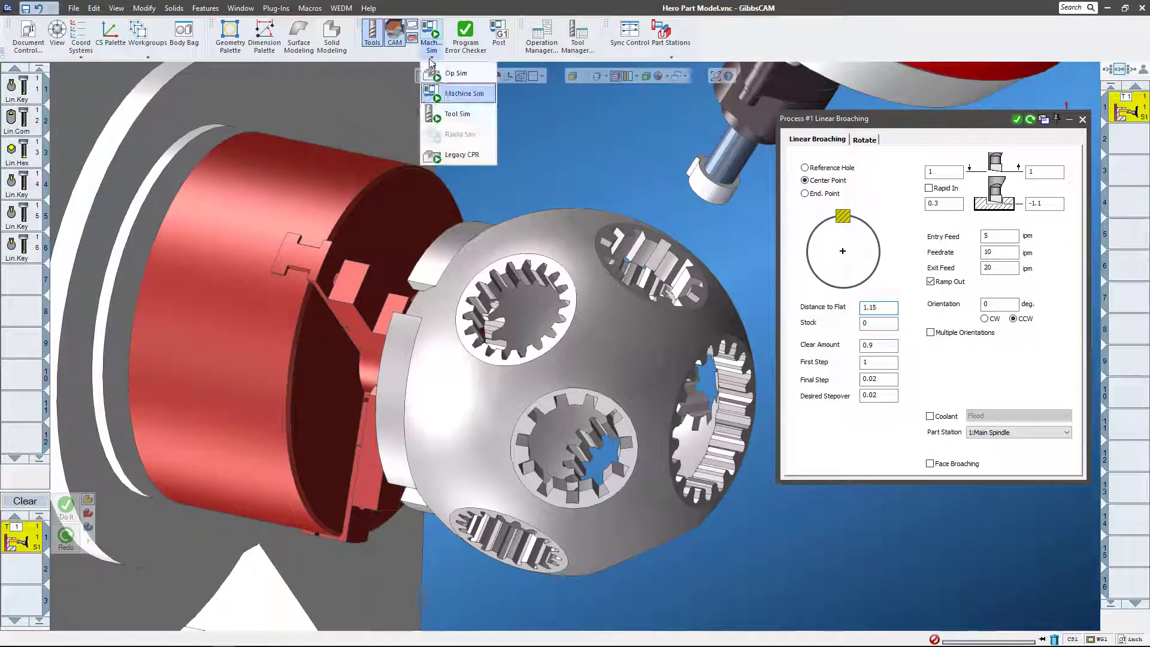
{"action": "left_click", "coordinate": [433, 116]}
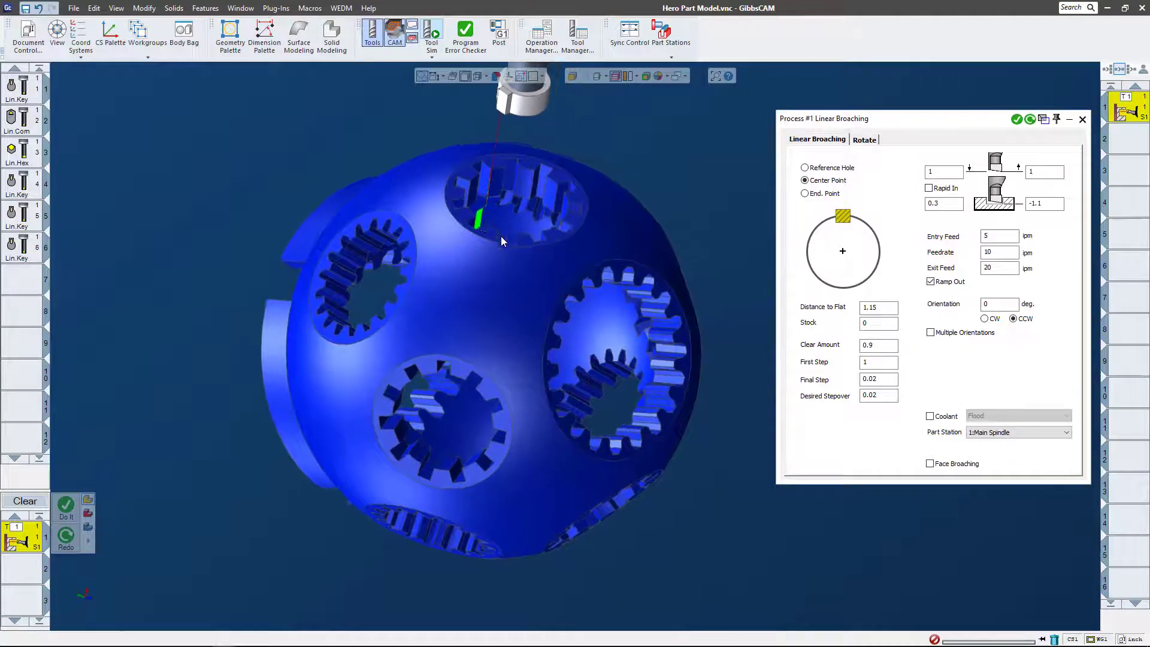
{"action": "scroll", "coordinate": [501, 236], "scroll_direction": "up", "scroll_amount": 4}
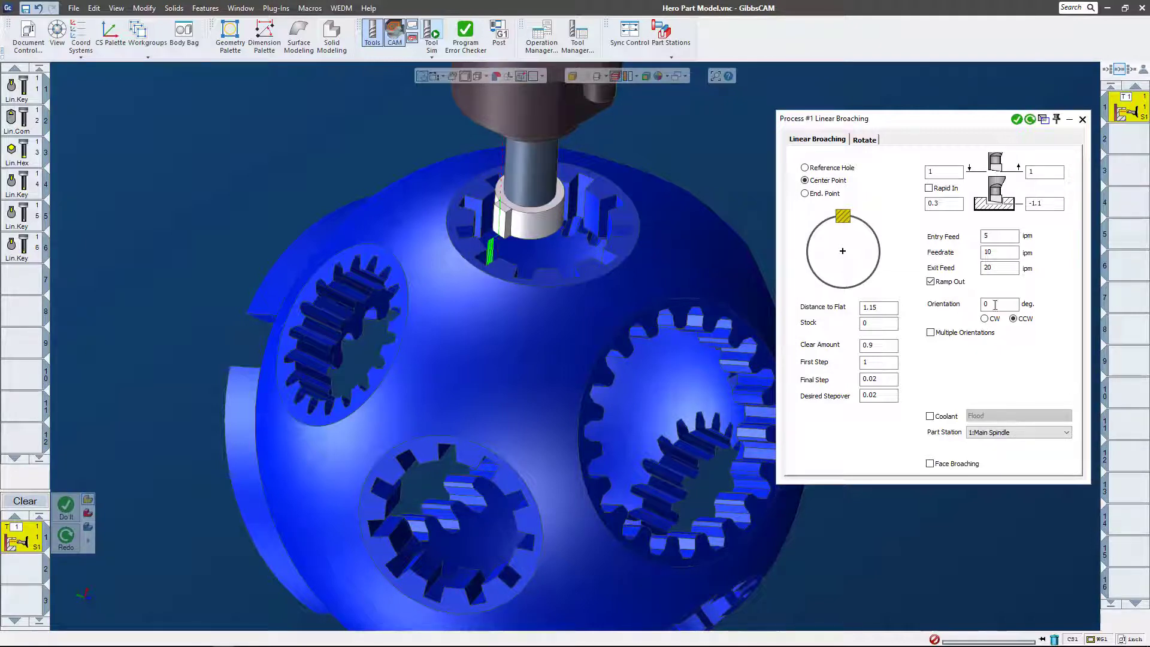
- Enable Multiple Orientations with 11 duplicates at a 32.72° CW orient angle, and regenerate the linear broaching operation
{"action": "left_click", "coordinate": [929, 333]}
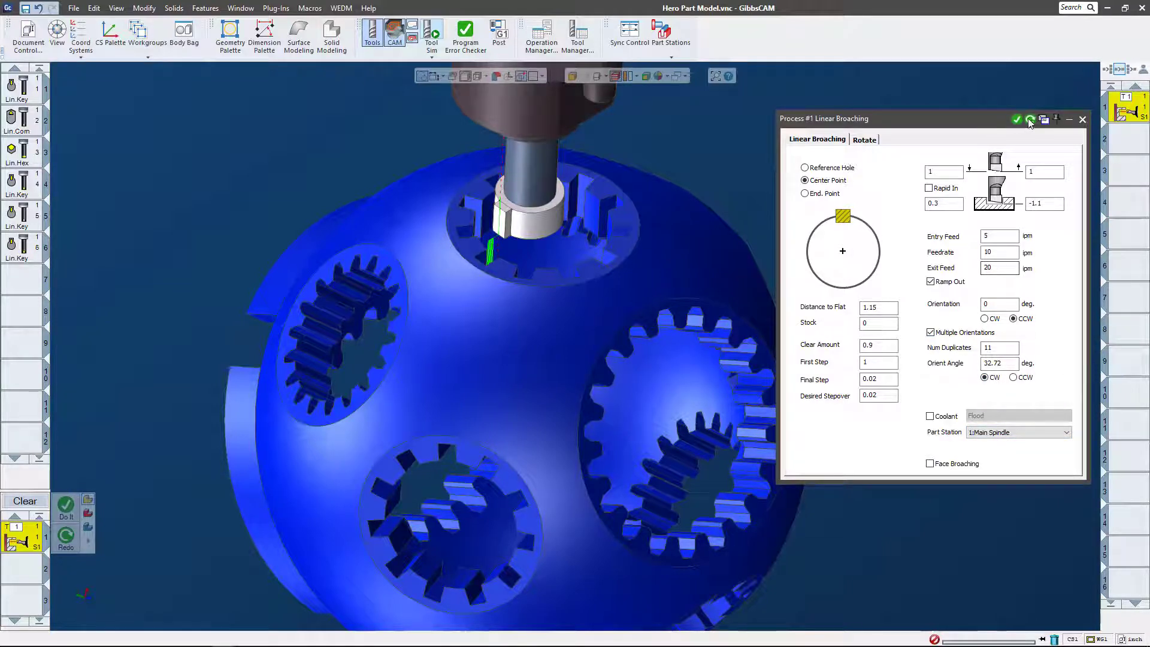
{"action": "left_click", "coordinate": [1029, 121]}
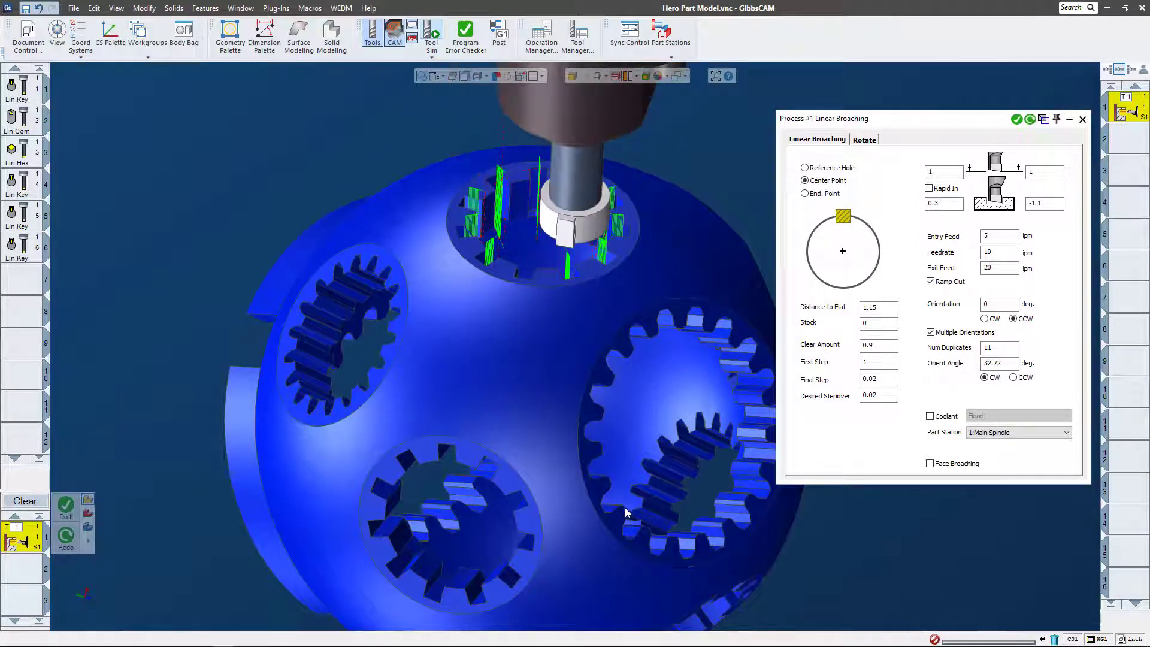
- Set the linear broaching rotation to duplicate 3 times at C 90, regenerate the operation, and close the process settings
{"action": "scroll", "coordinate": [625, 513], "scroll_direction": "down", "scroll_amount": 3}
{"action": "middle_click_drag", "start_coordinate": [616, 512], "coordinate": [470, 503]}
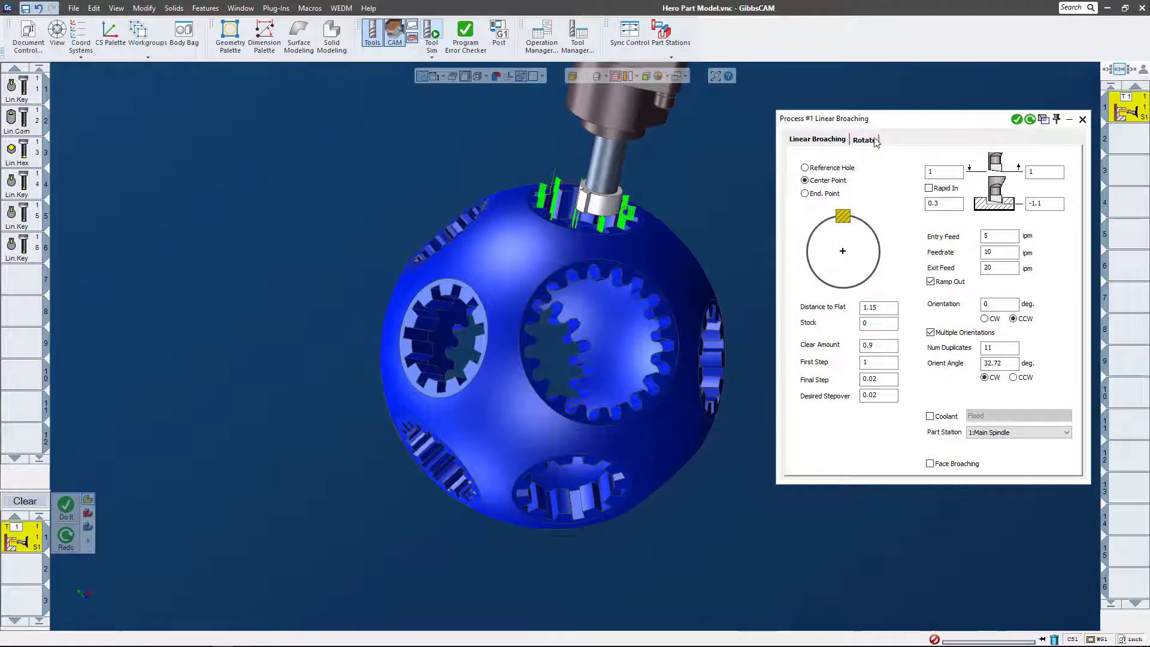
{"action": "left_click", "coordinate": [874, 140]}
{"action": "left_click", "coordinate": [832, 224]}
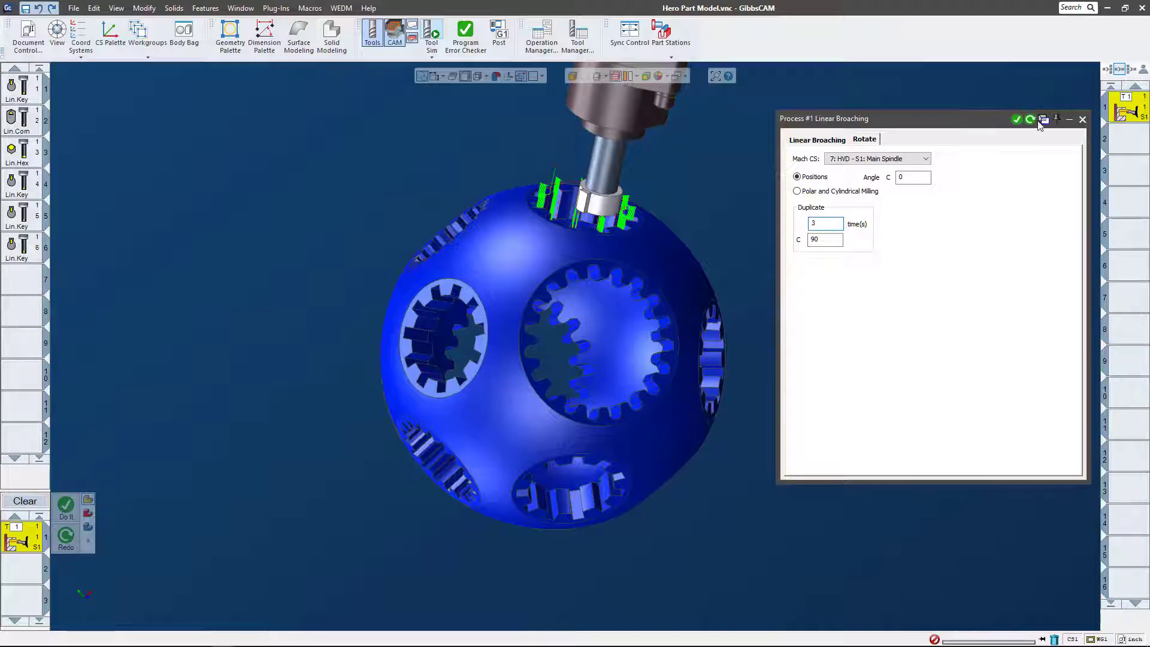
{"action": "left_click", "coordinate": [1030, 120]}
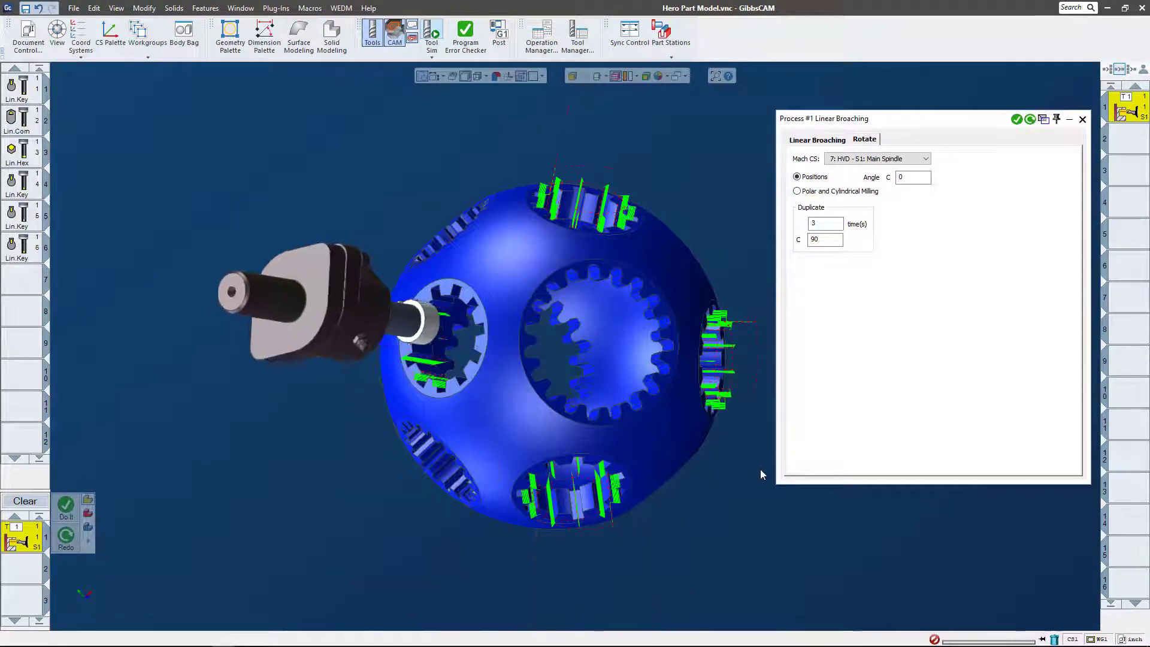
{"action": "middle_click_drag", "start_coordinate": [610, 478], "coordinate": [610, 477]}
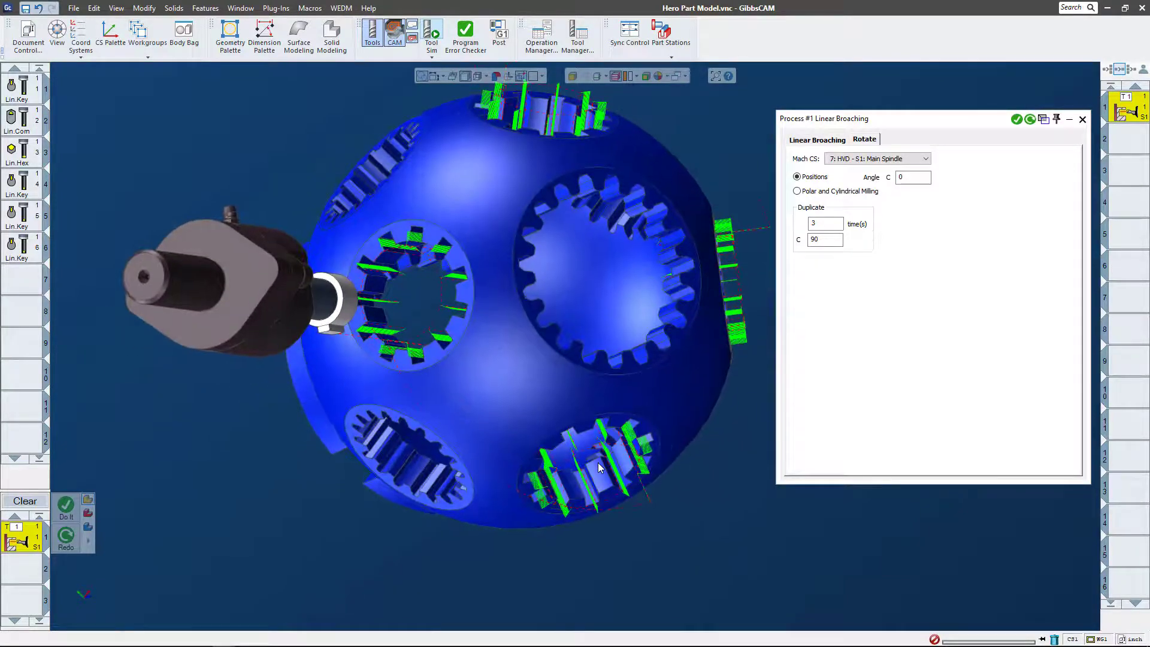
{"action": "left_click", "coordinate": [1082, 119]}
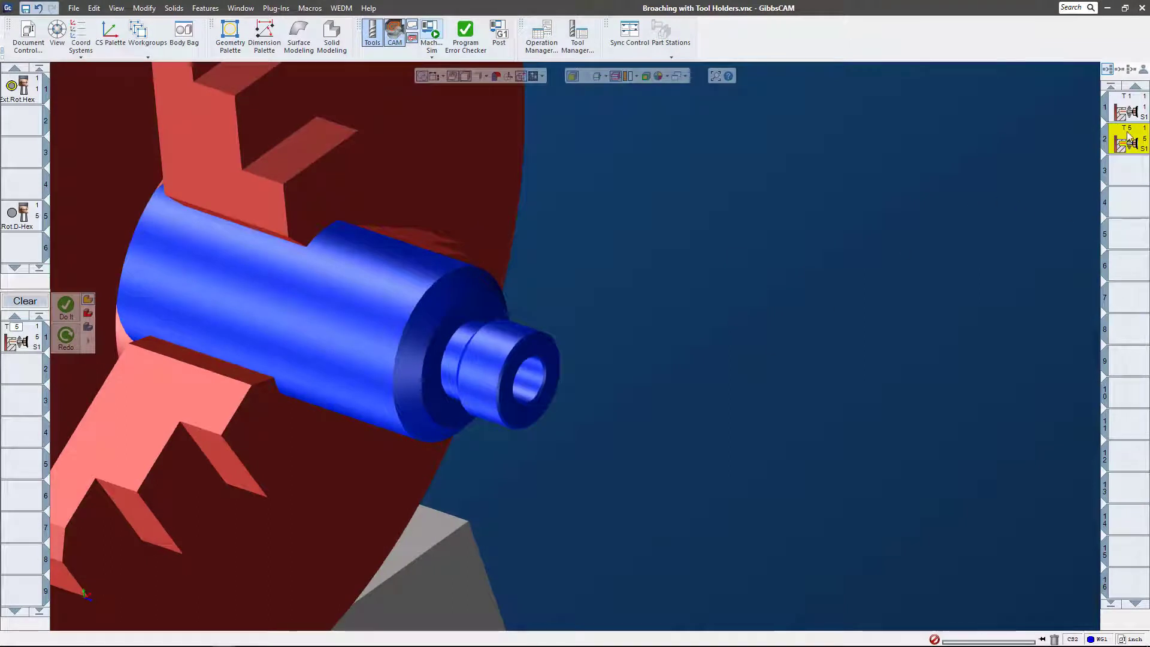
- Review the first operation's Rotary Broaching feeds, RPM and Face Broaching settings, and examine the simulated external hex
{"action": "left_click", "coordinate": [1127, 114]}
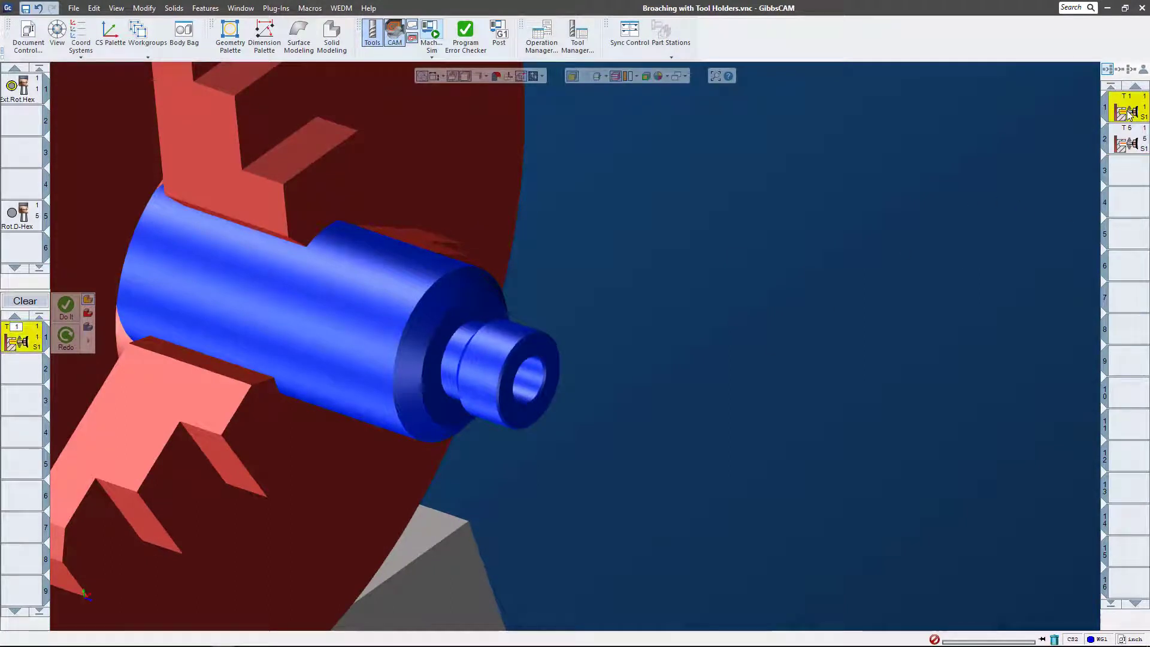
{"action": "double_click", "coordinate": [16, 335]}
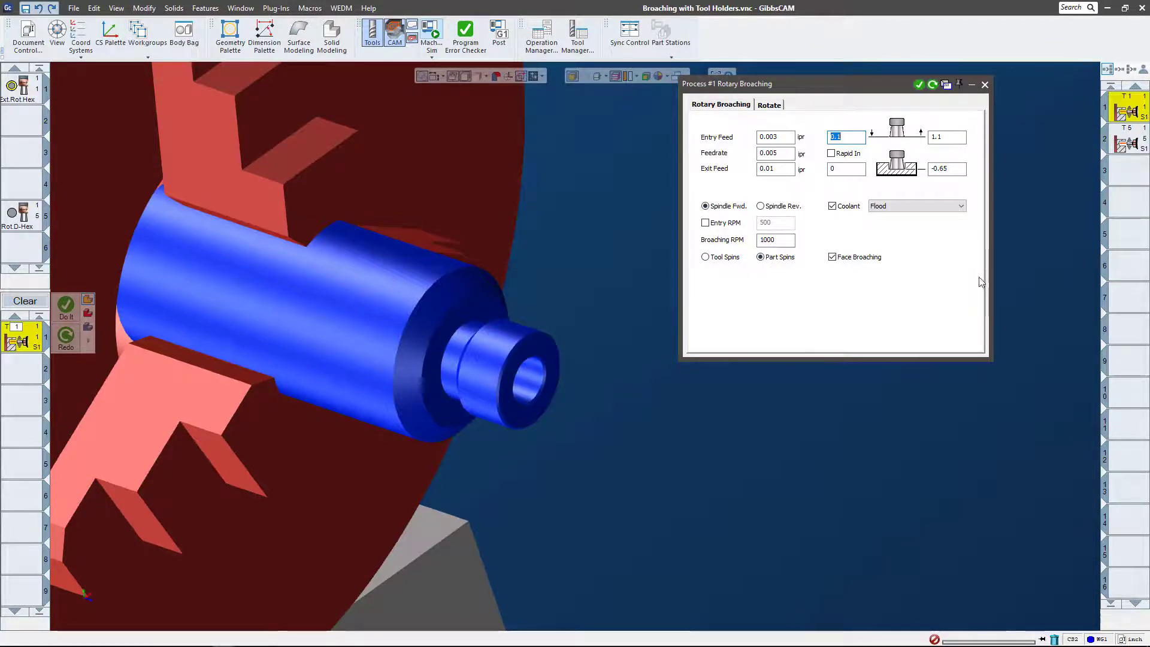
{"action": "left_click", "coordinate": [984, 86]}
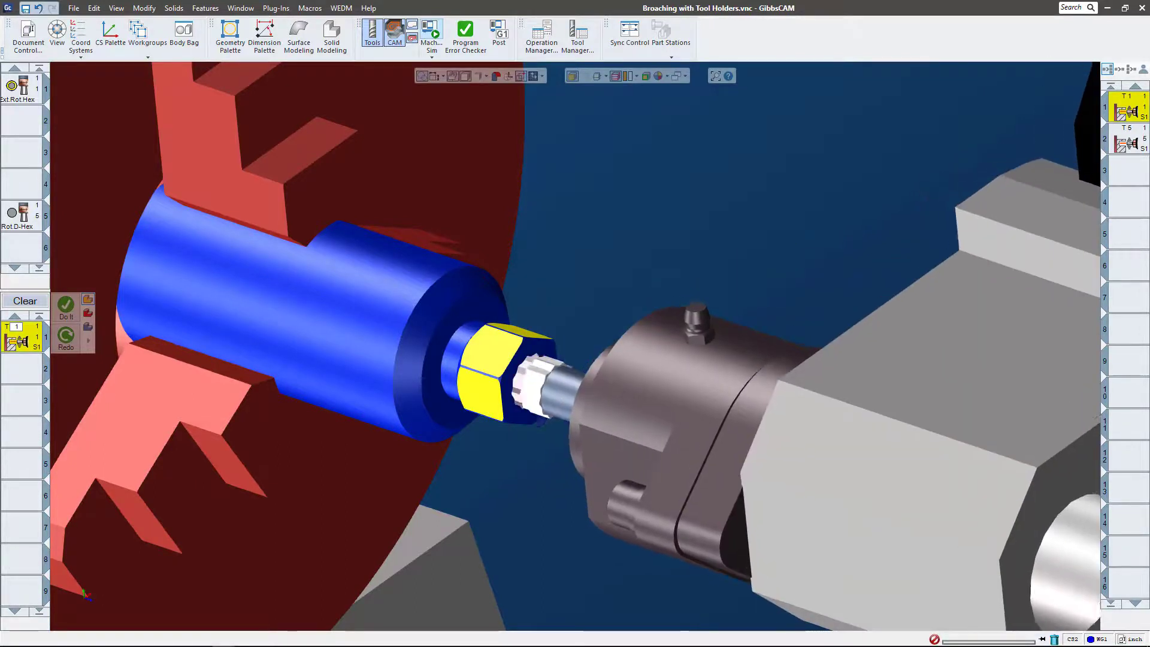
{"action": "middle_click_drag", "start_coordinate": [533, 444], "coordinate": [587, 443]}
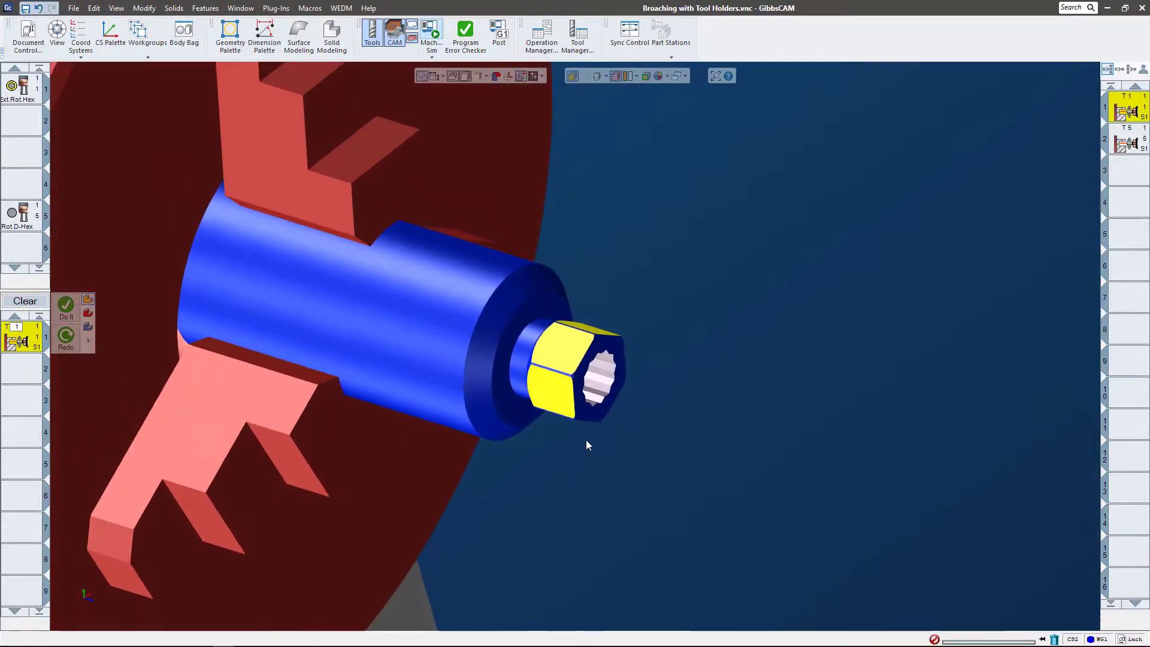